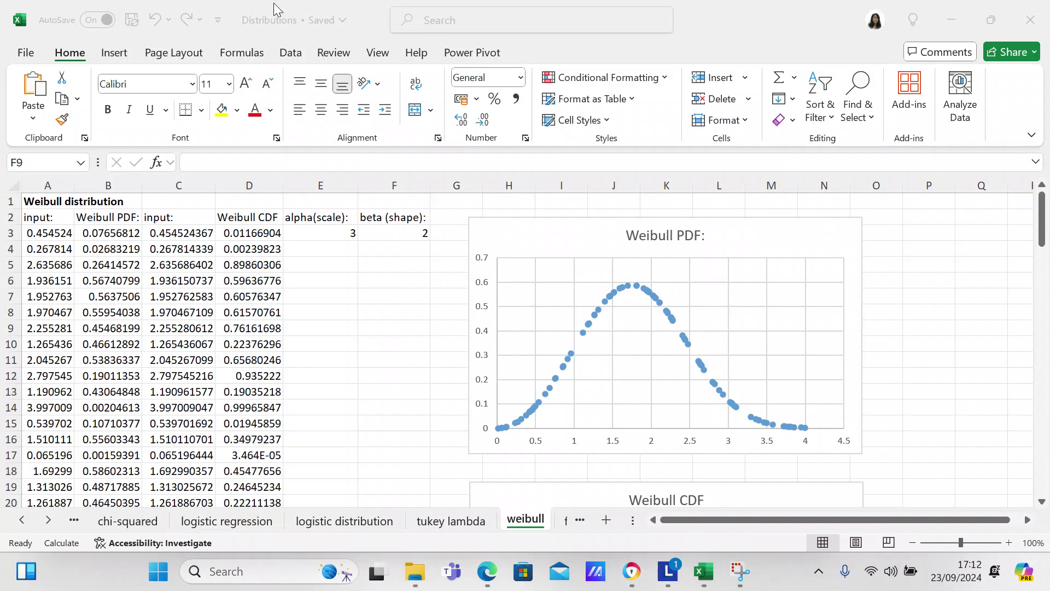
Step: Set alpha in E3 to 5 and beta in F3 to 5, then beta to 3
click(336, 230)
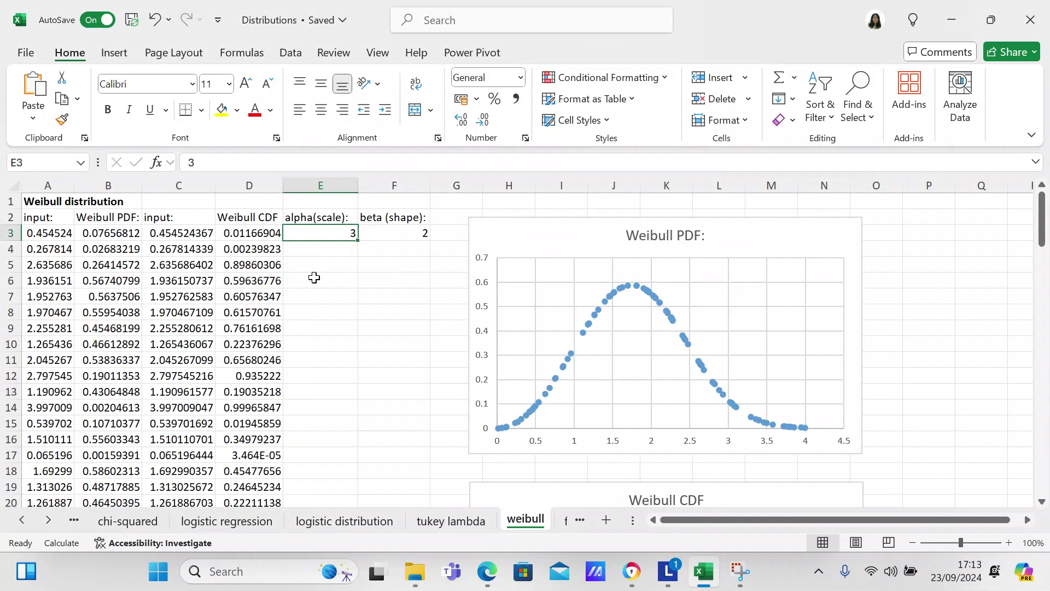
text(5)
key(Return)
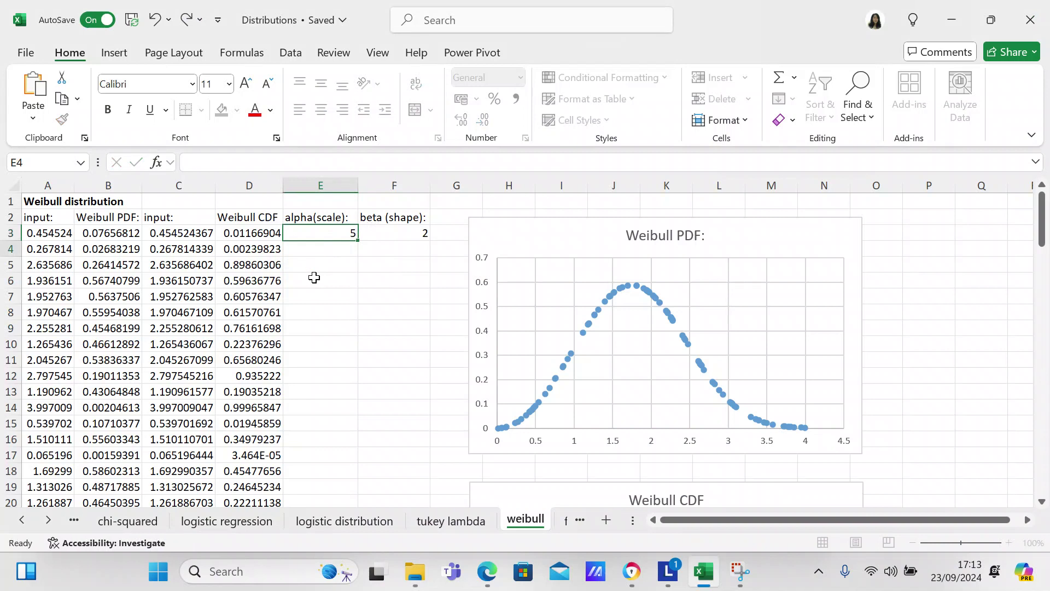
click(397, 232)
text(5)
key(Return)
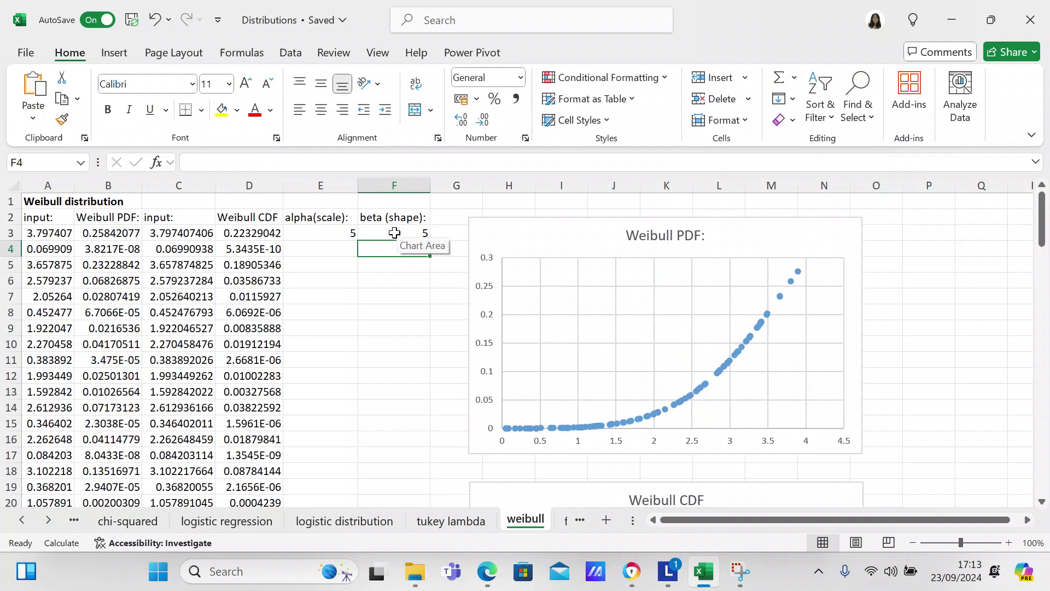
click(395, 232)
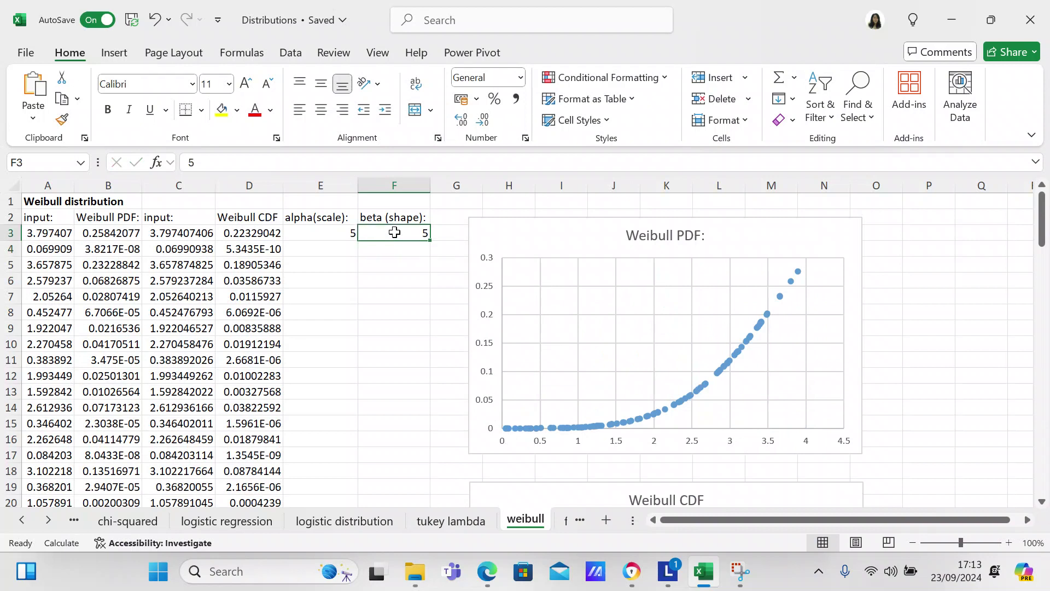
text(3)
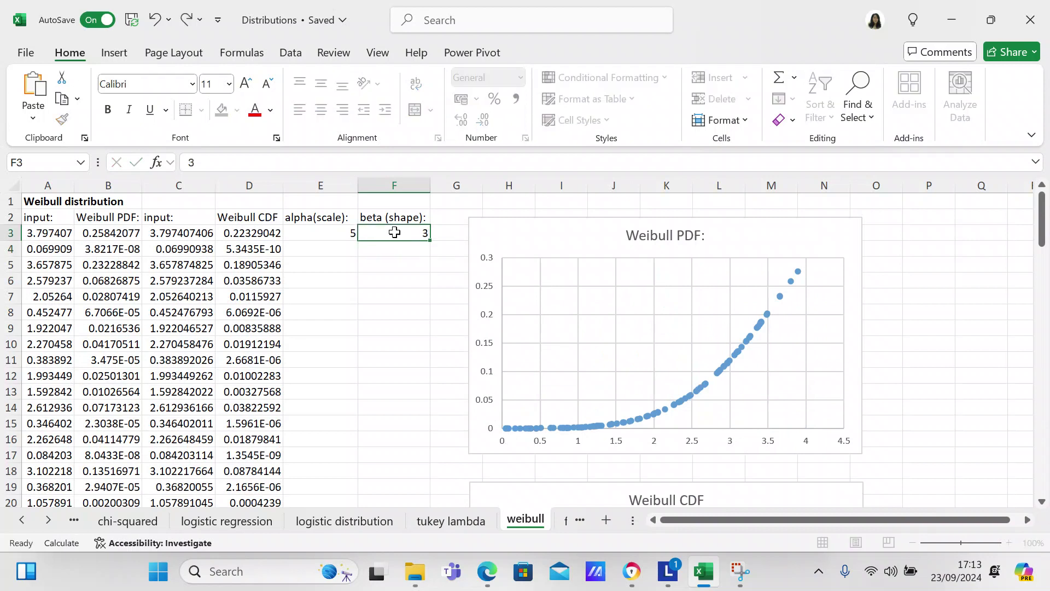
key(Return)
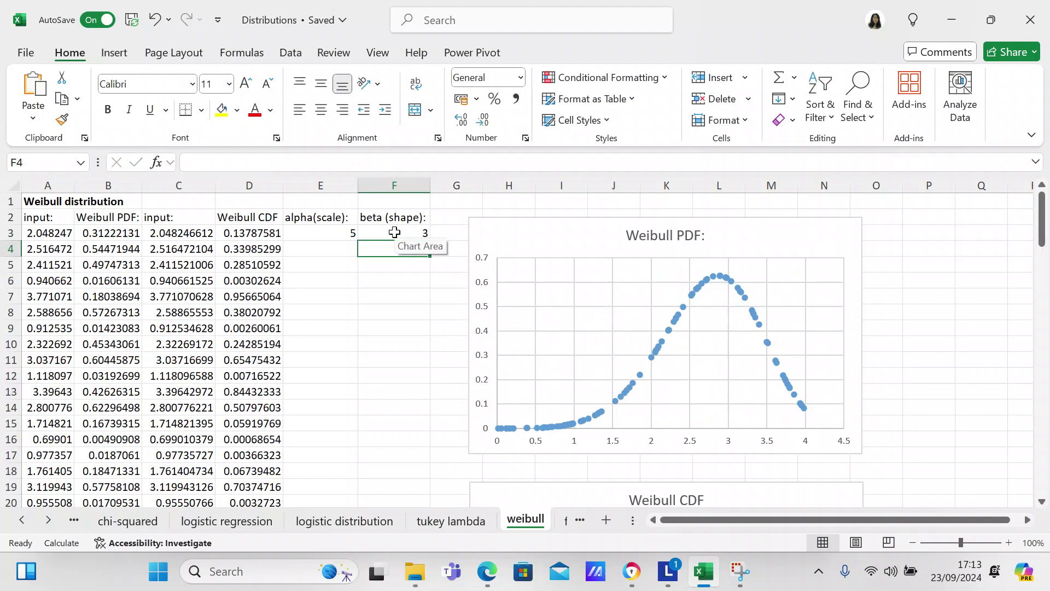
Step: Change alpha to 3, then 6, and set beta to 2 to redraw the PDF chart
click(351, 234)
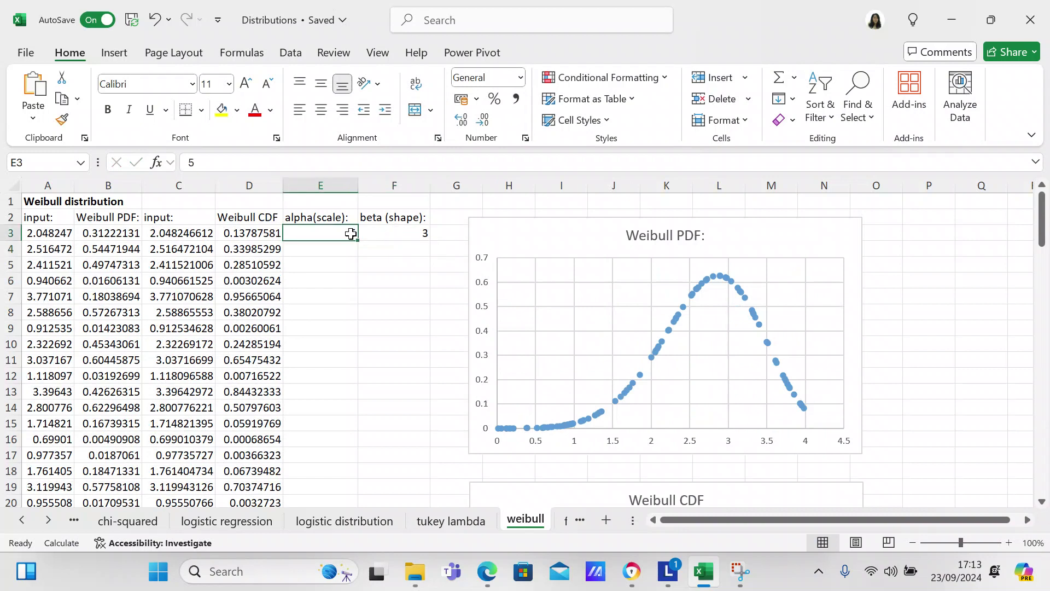
text(3)
key(Return)
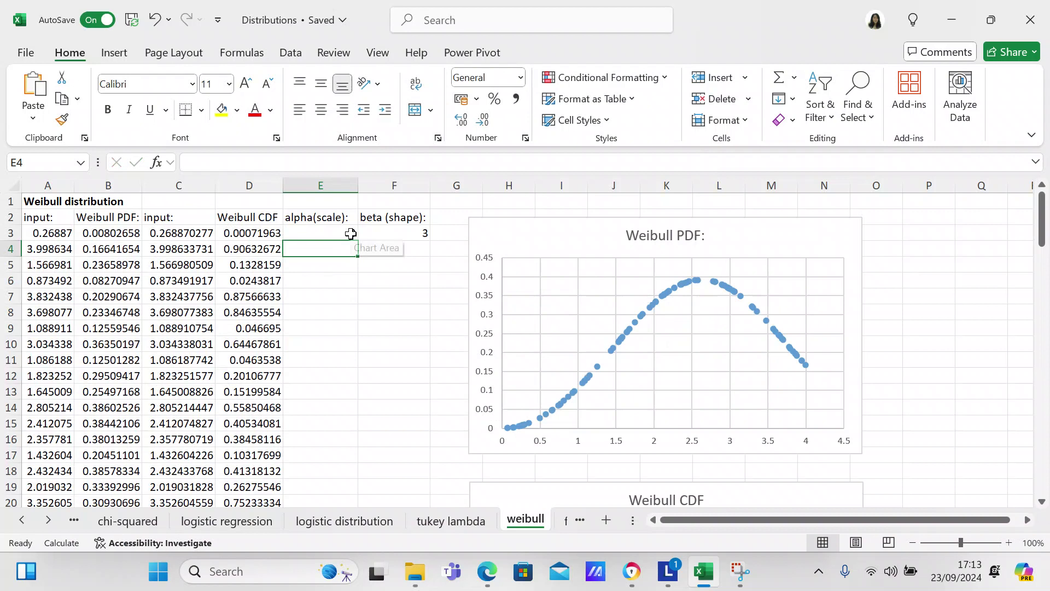
click(340, 234)
text(6)
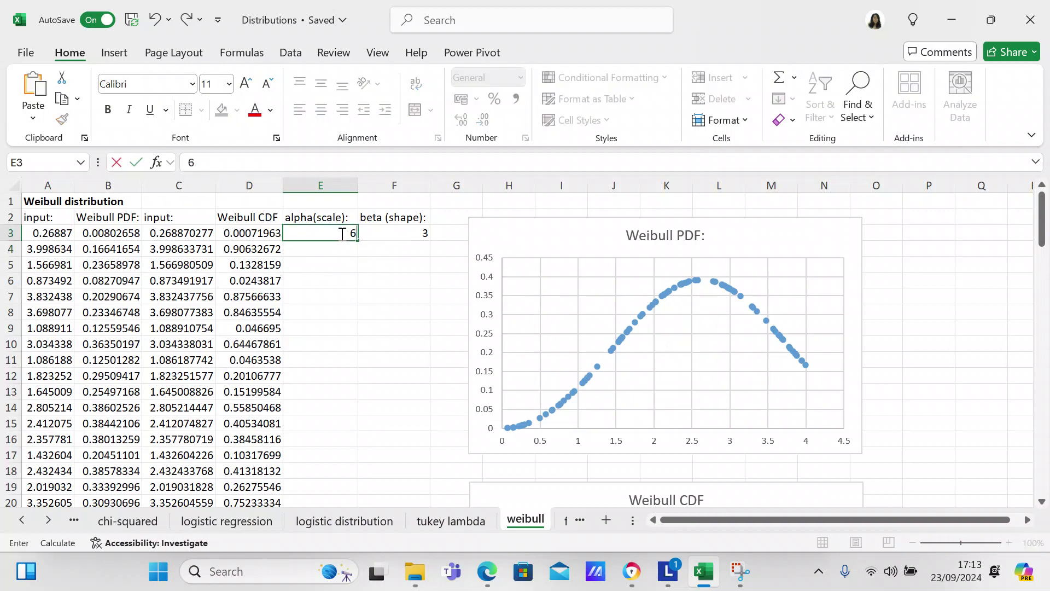
key(Return)
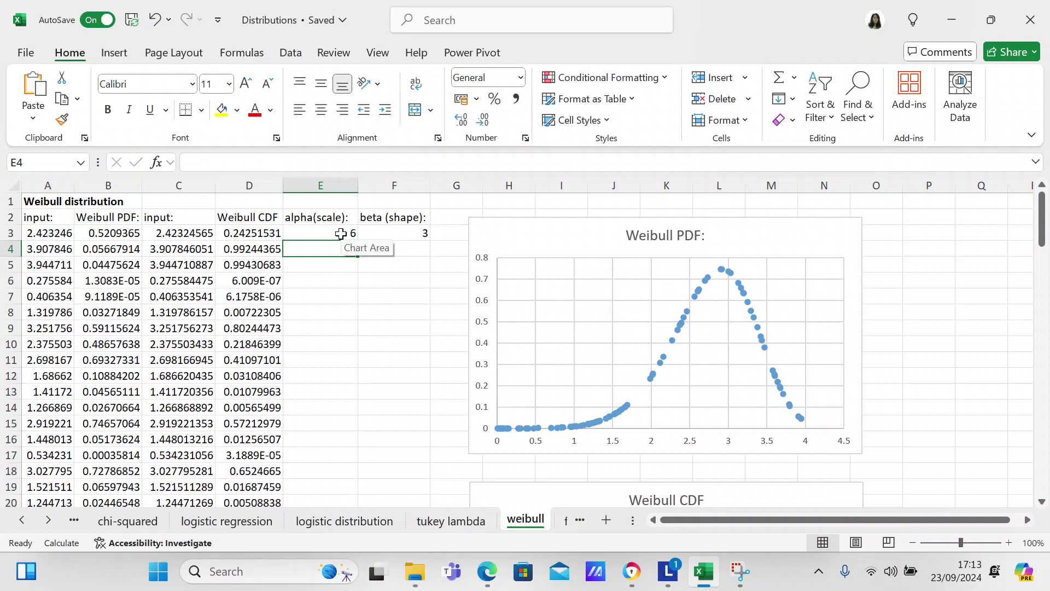
double_click(373, 235)
key(BackSpace)
text(2)
key(Return)
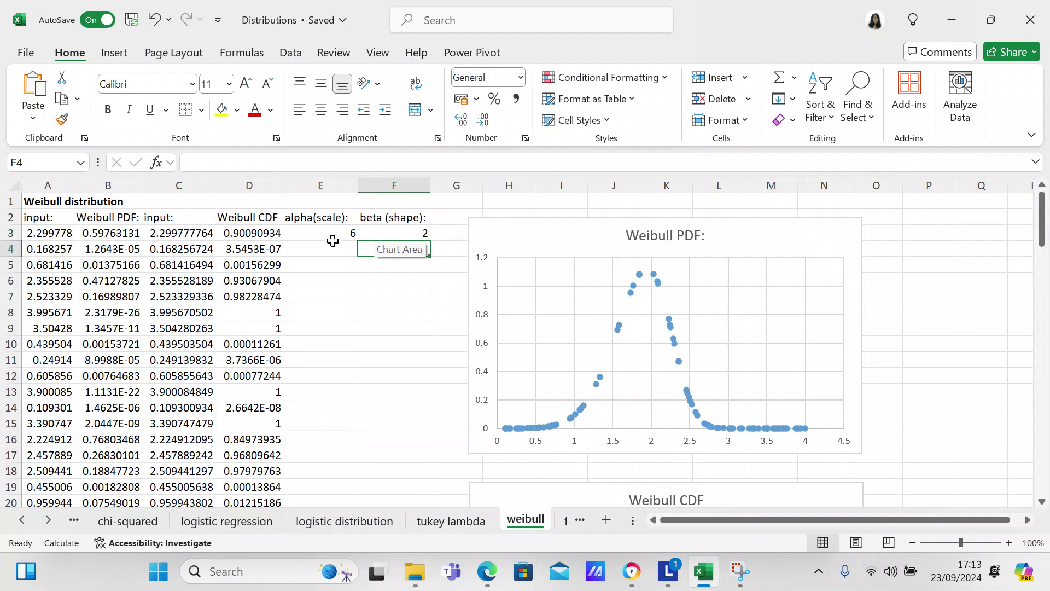
click(53, 234)
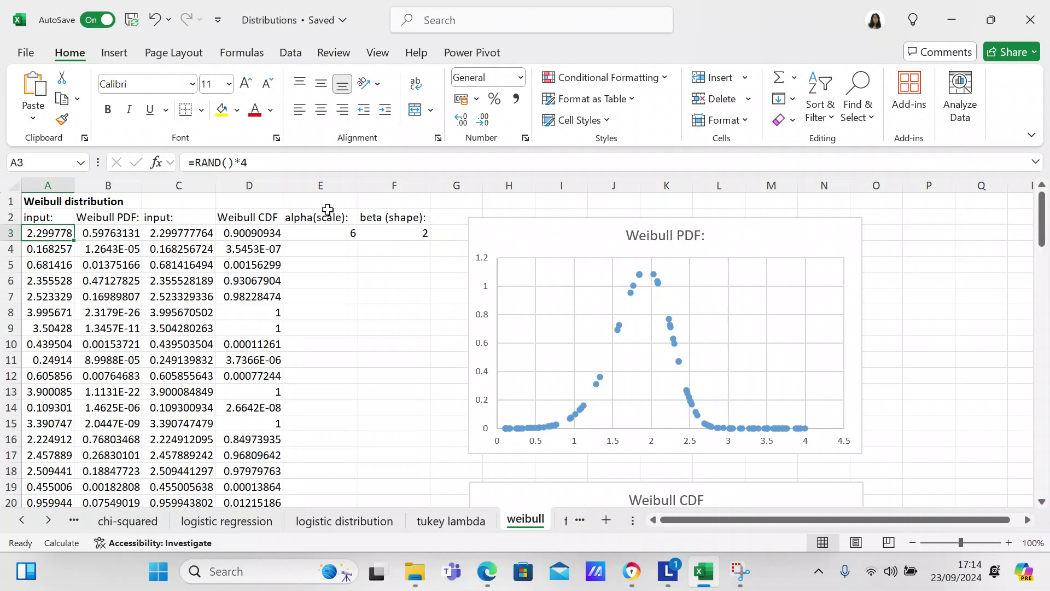
drag(1043, 214, 1010, 460)
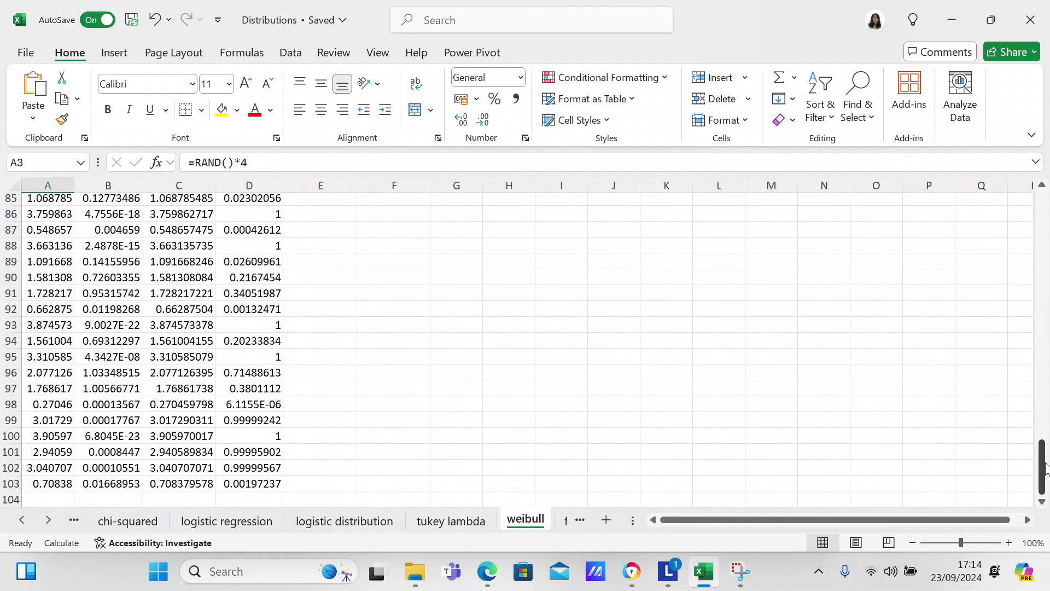
drag(1041, 462, 1040, 164)
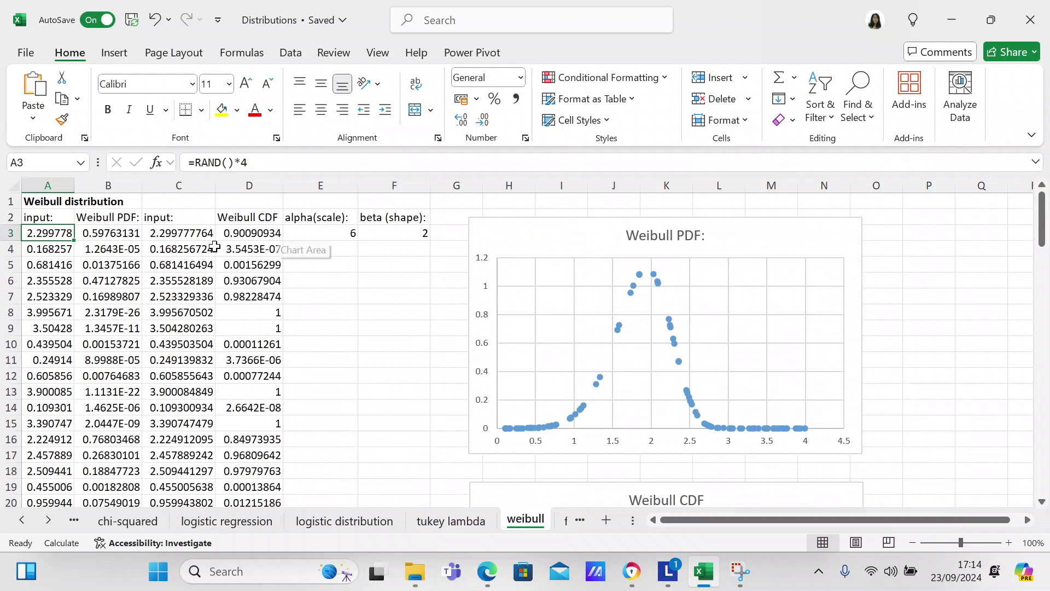
click(126, 237)
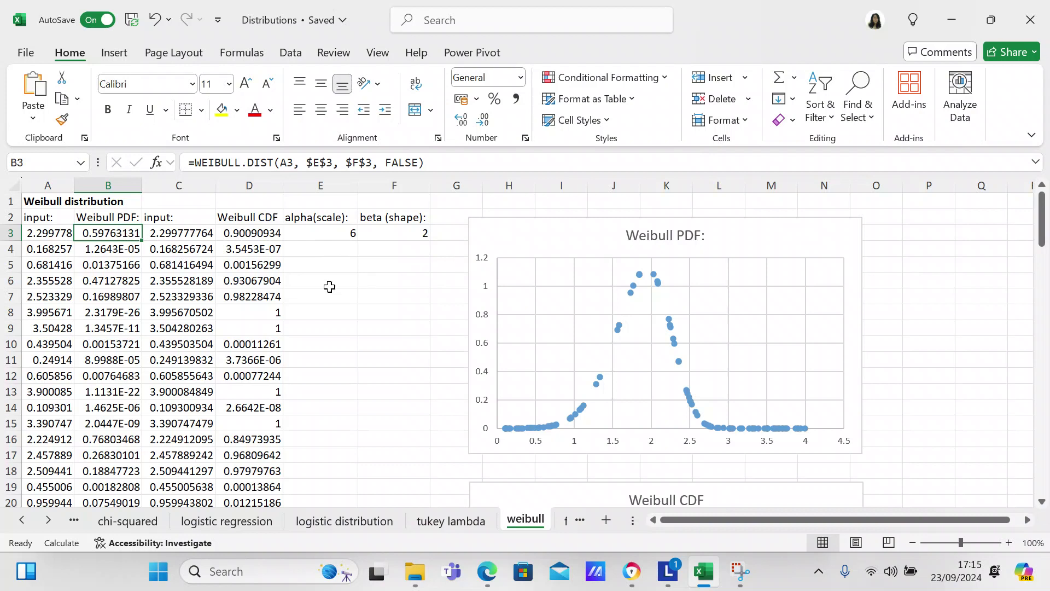
click(245, 232)
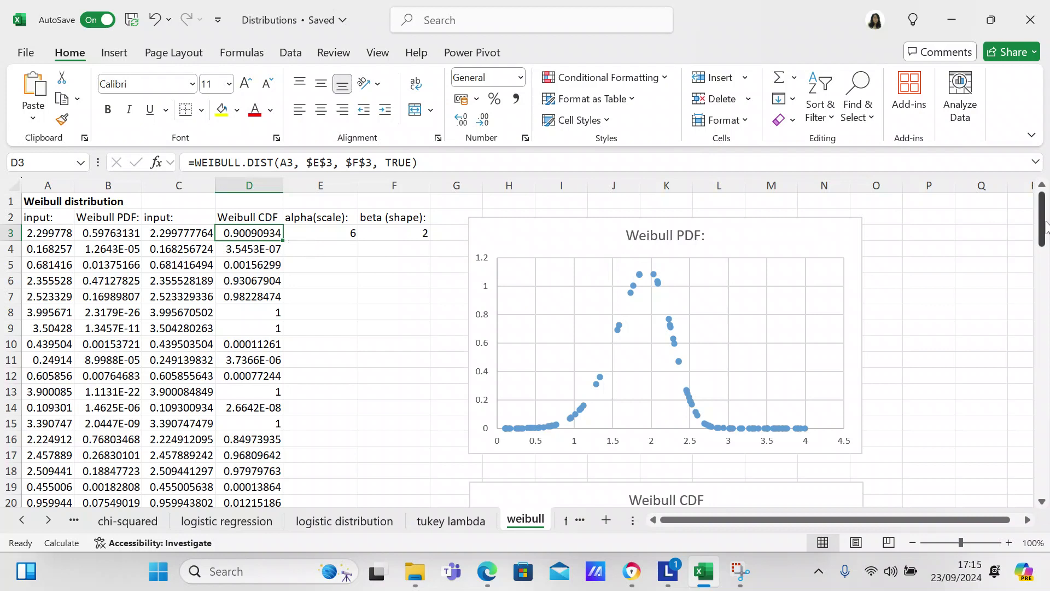
drag(1047, 232, 1040, 276)
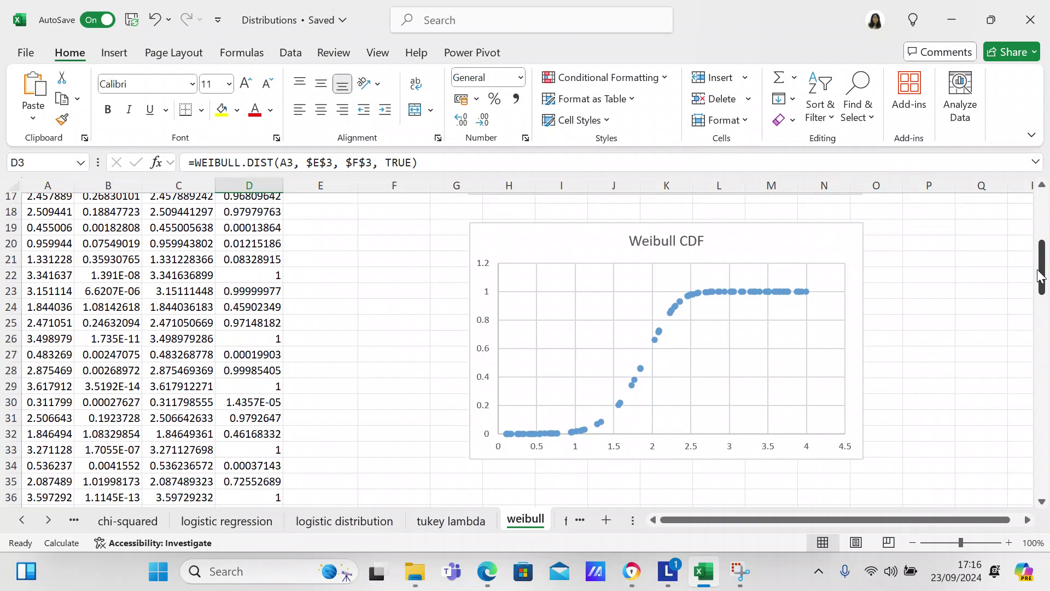
drag(1040, 273, 1045, 201)
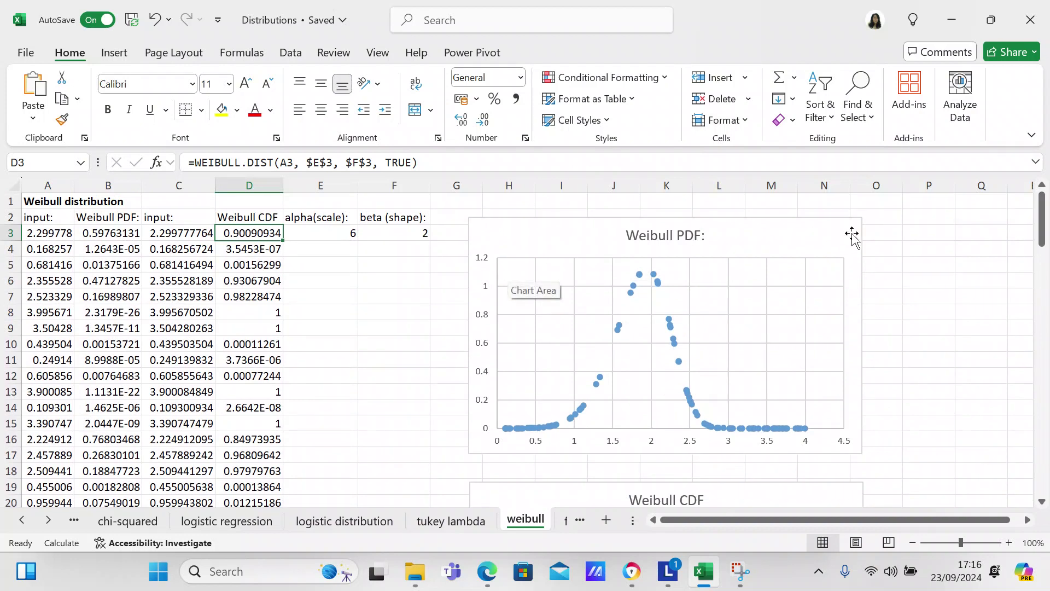
Step: Select the x inputs and Weibull PDF values in A2:B103 and go to the Insert ribbon
click(928, 232)
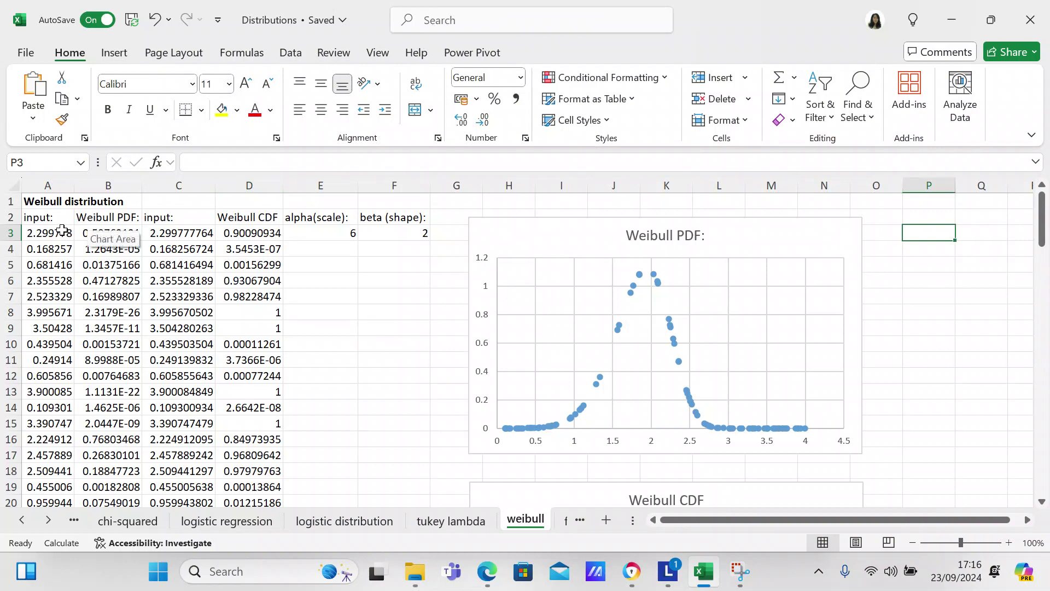
click(57, 218)
key(shift+Right)
key(shift+Down)
key(shift+Down)
key(shift+Down)
key(shift+Down)
key(shift+Down)
key(shift+Down)
key(shift+Down)
key(shift+Down)
key(shift+Down)
key(shift+Down)
key(shift+Down)
key(shift+Down)
key(shift+Down)
key(shift+Down)
key(shift+Down)
key(shift+Down)
key(shift+Down)
key(shift+Down)
key(shift+Down)
key(shift+Down)
key(shift+Down)
key(shift+Down)
key(shift+Down)
key(shift+Down)
key(shift+Down)
key(shift+Down)
key(shift+Down)
key(shift+Down)
key(shift+Down)
key(shift+Down)
key(shift+Down)
key(shift+Down)
key(shift+Down)
key(shift+Down)
key(shift+Down)
key(shift+Down)
key(shift+Down)
key(shift+Down)
key(shift+Down)
key(shift+Down)
key(shift+Down)
key(shift+Down)
key(shift+Down)
key(shift+Down)
key(shift+Down)
key(shift+Down)
key(shift+Down)
key(shift+Down)
key(shift+Down)
key(shift+Down)
key(shift+Down)
key(shift+Down)
key(shift+Down)
key(shift+Down)
key(shift+Down)
key(shift+Down)
key(shift+Down)
key(shift+Down)
key(shift+Down)
key(shift+Down)
key(shift+Down)
key(shift+Down)
key(shift+Down)
key(shift+Up)
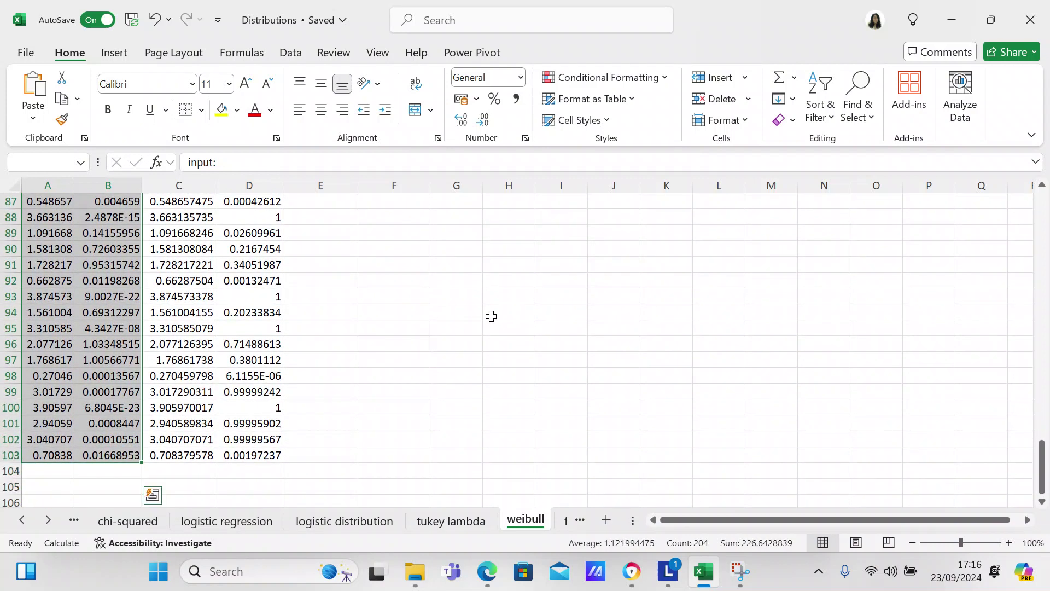
drag(1045, 470, 1044, 295)
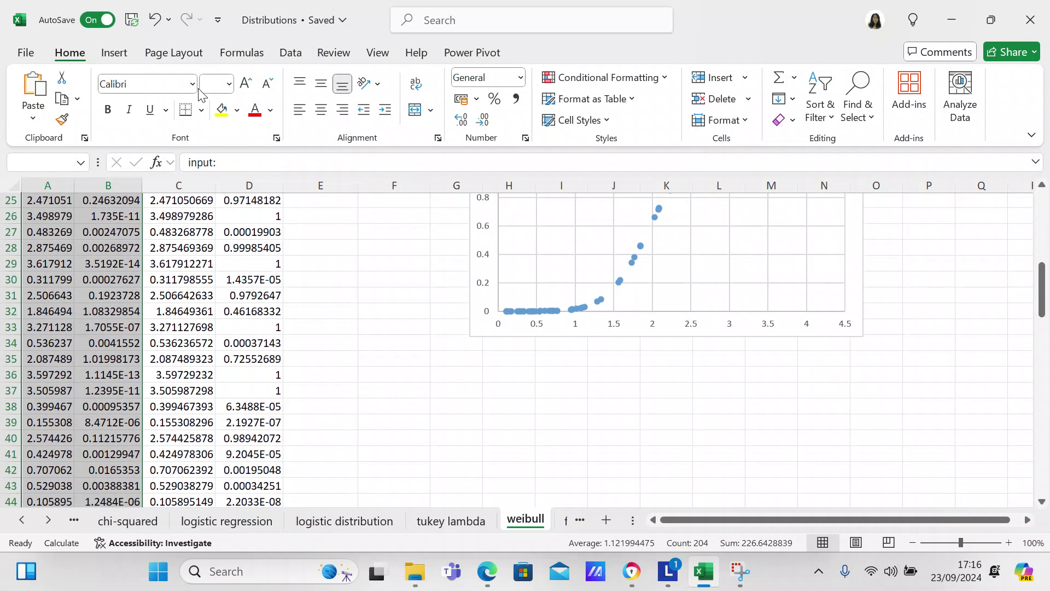
click(120, 51)
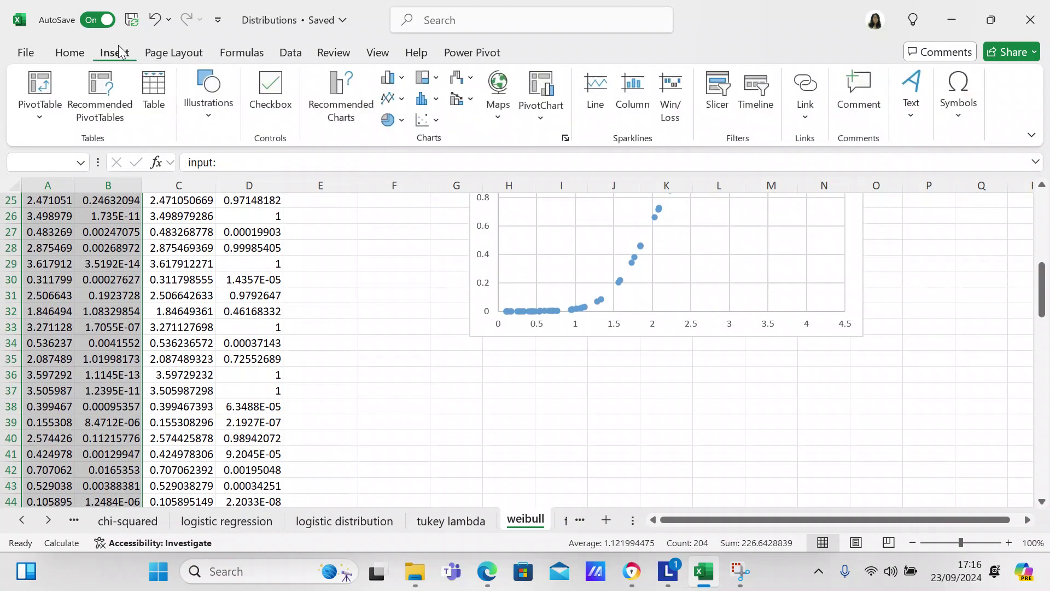
Step: Open Insert Chart's All Charts list and preview stacked and 100% stacked column charts
click(329, 85)
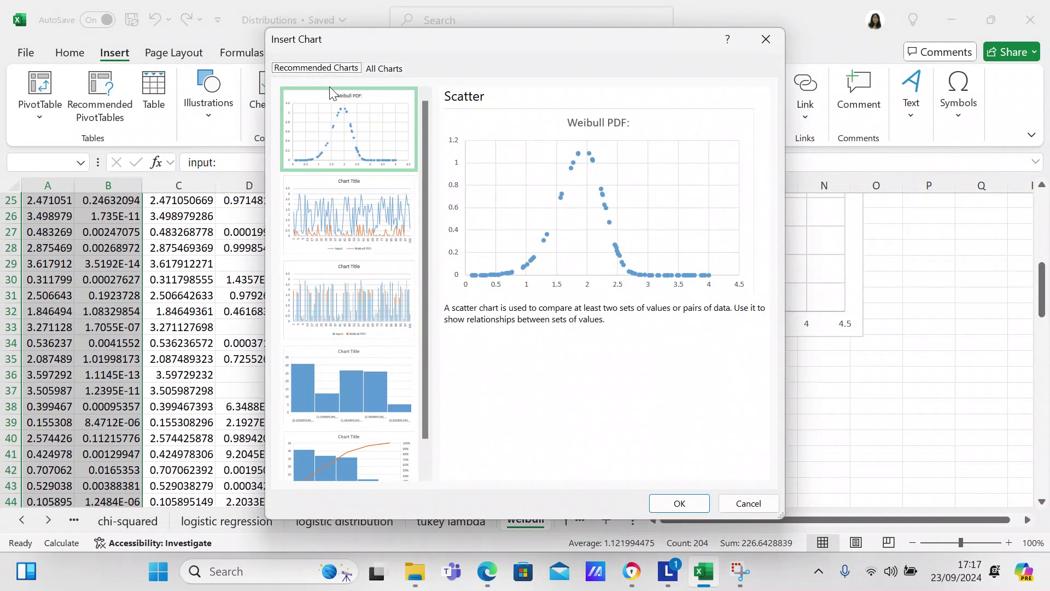
click(377, 73)
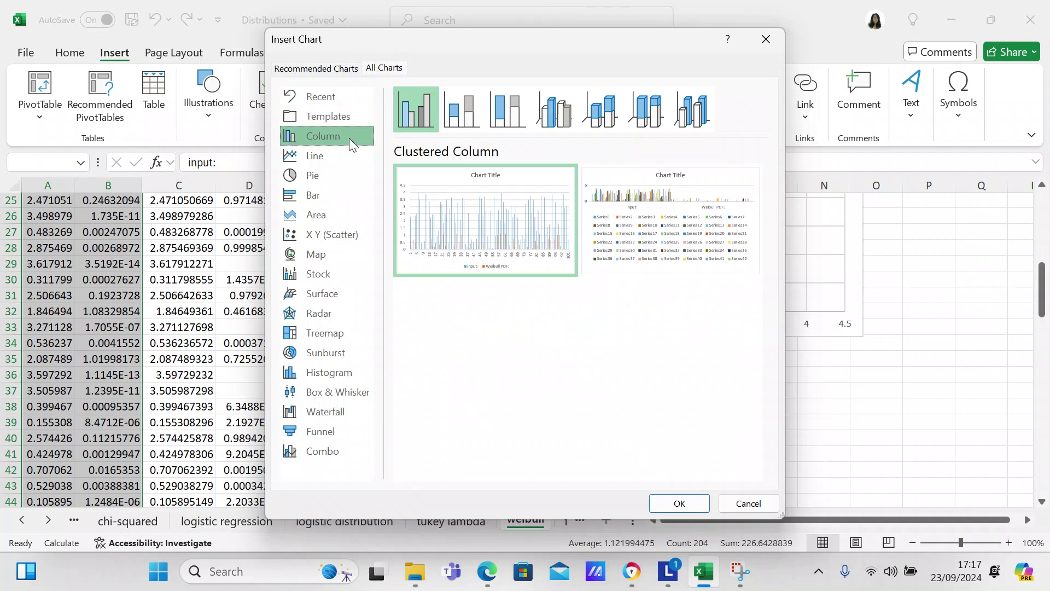
click(456, 115)
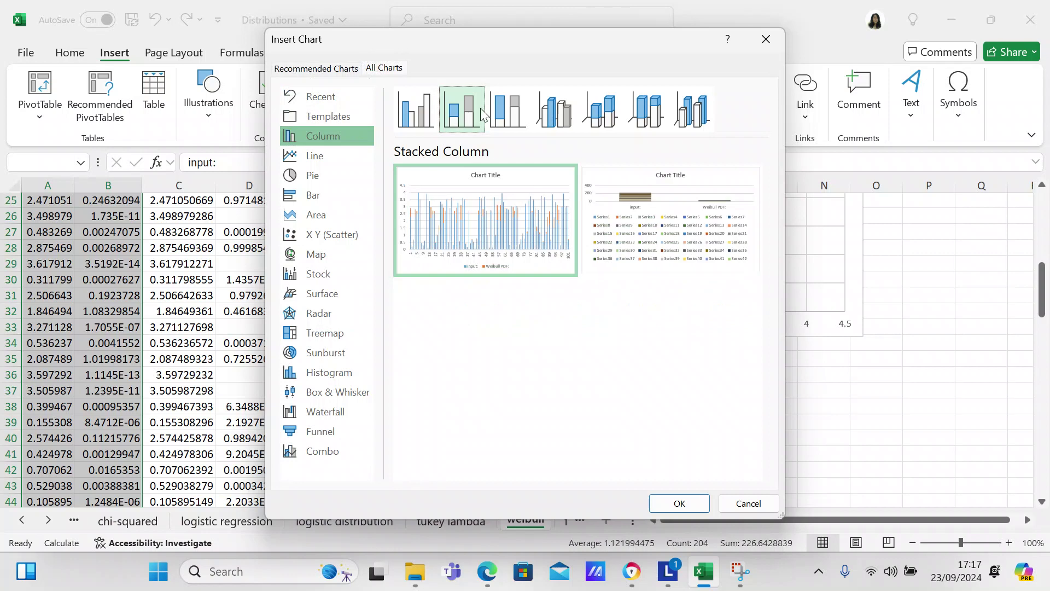
click(502, 110)
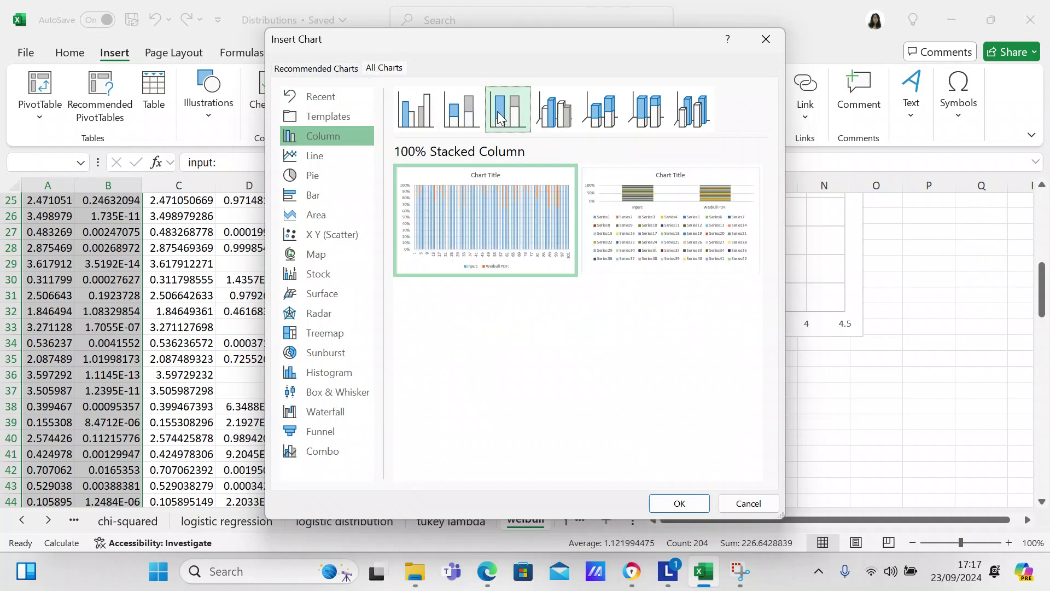
Step: Preview 3-D line and bubble charts, then settle on the plain Scatter type
click(343, 161)
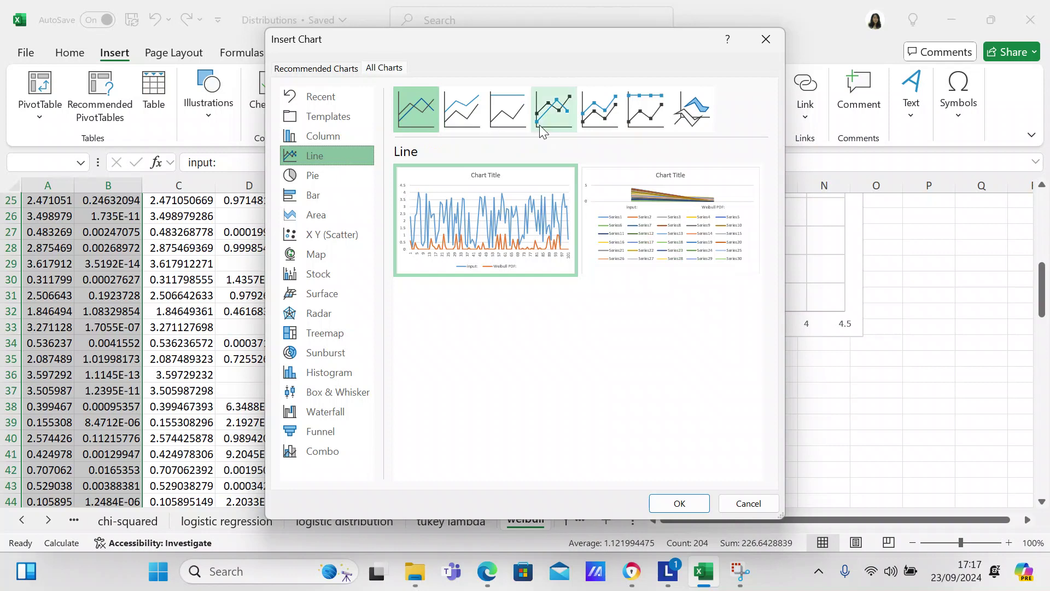
click(684, 117)
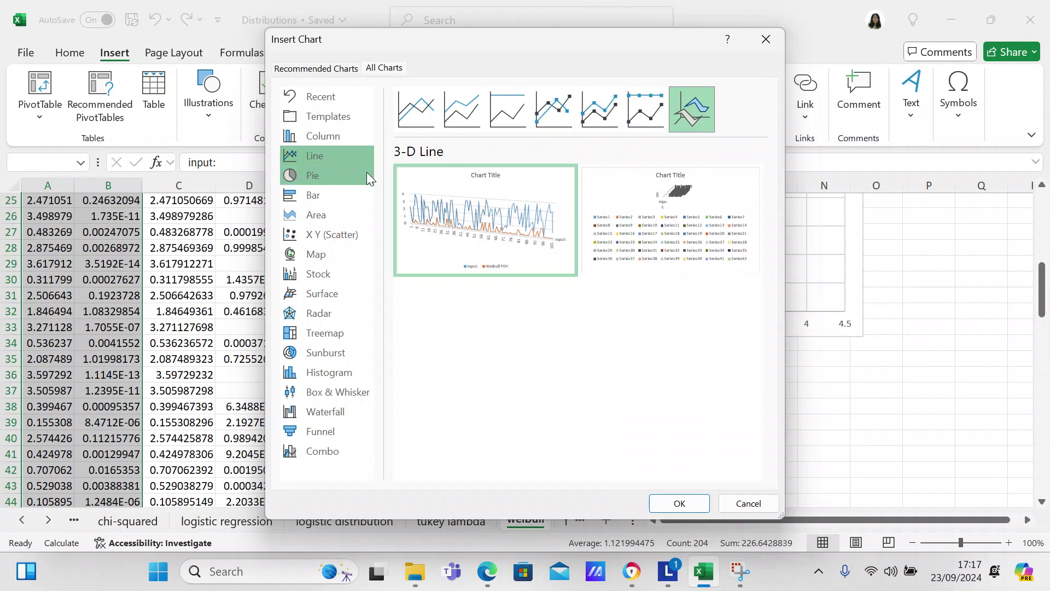
click(315, 234)
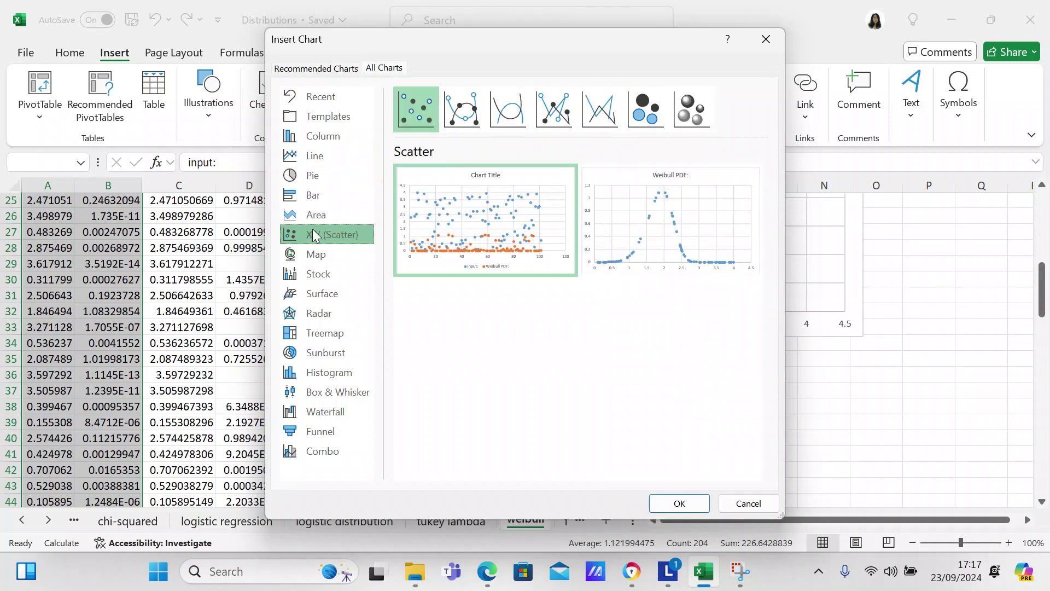
click(681, 112)
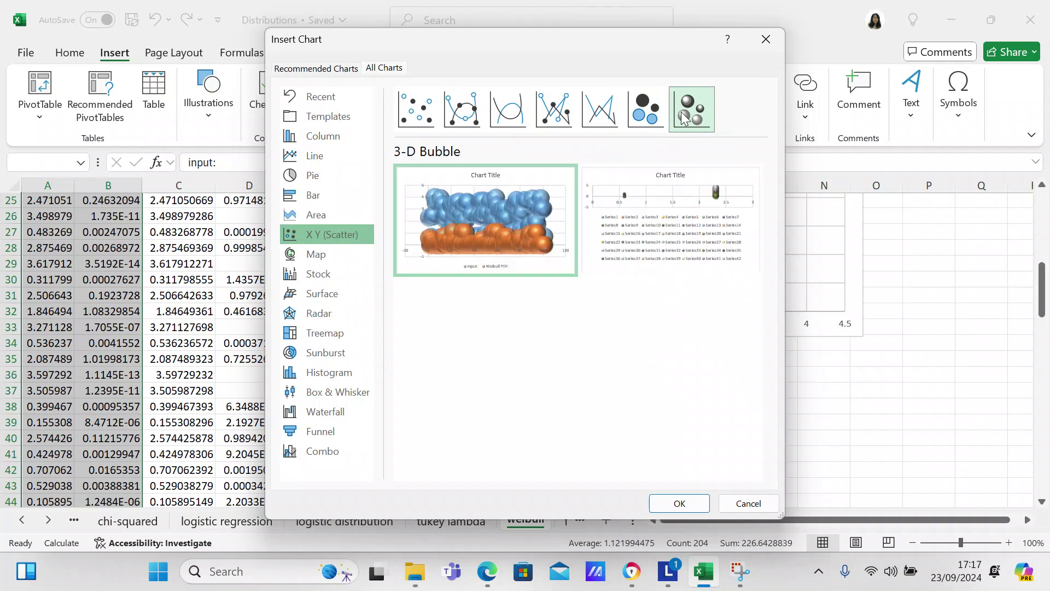
click(638, 112)
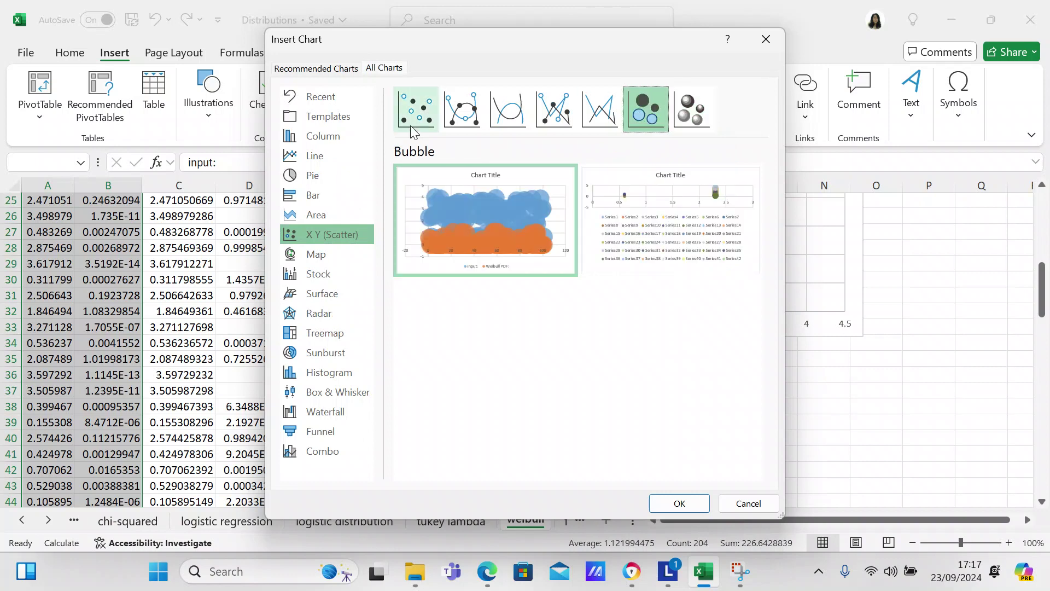
click(405, 110)
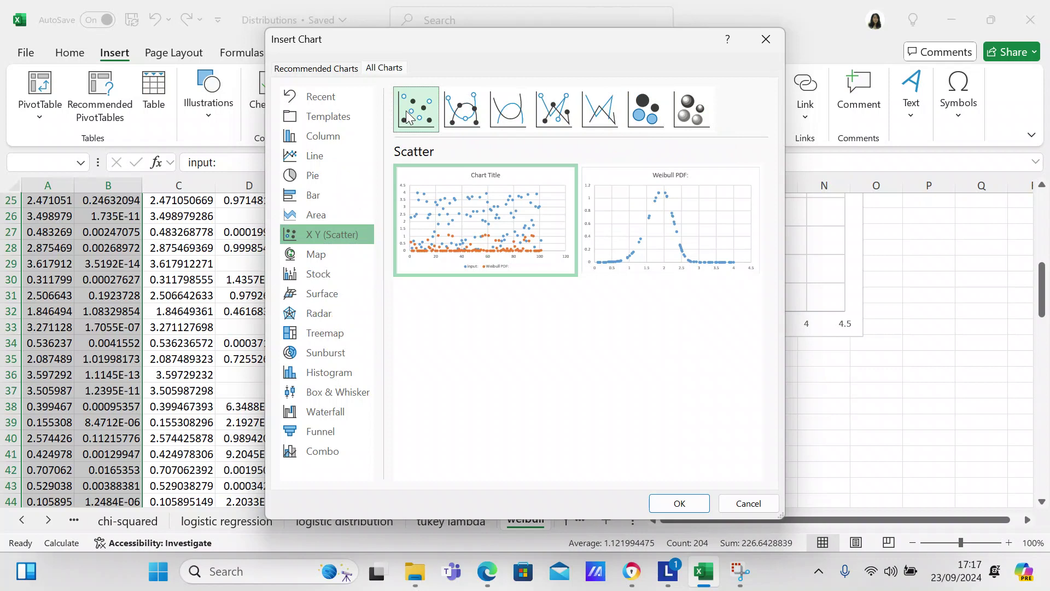
mouse_move(679, 177)
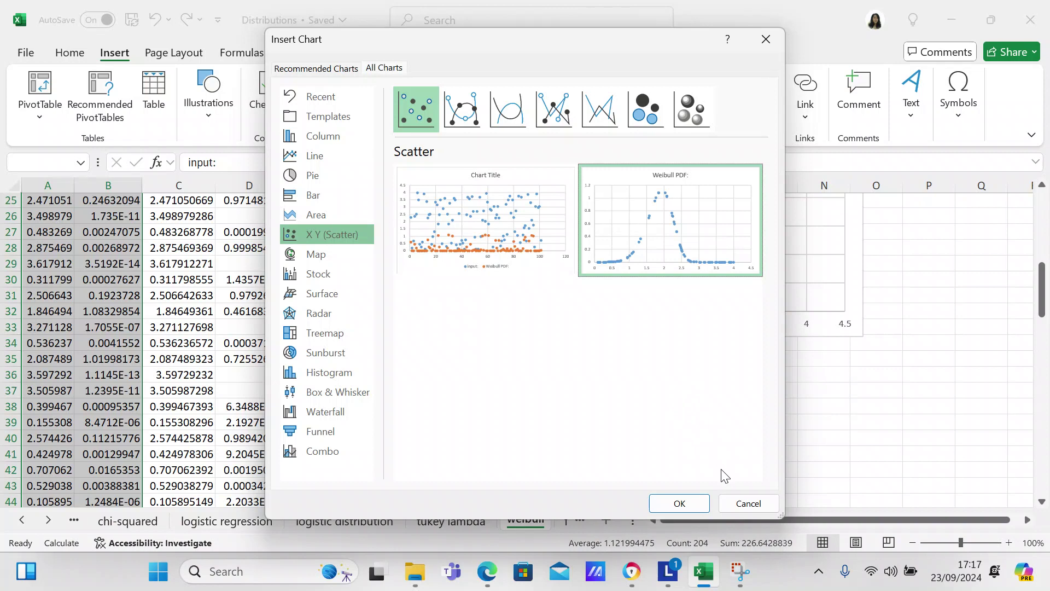
Step: Cancel the chart gallery and select the input and Weibull CDF data in C2:D103
click(738, 506)
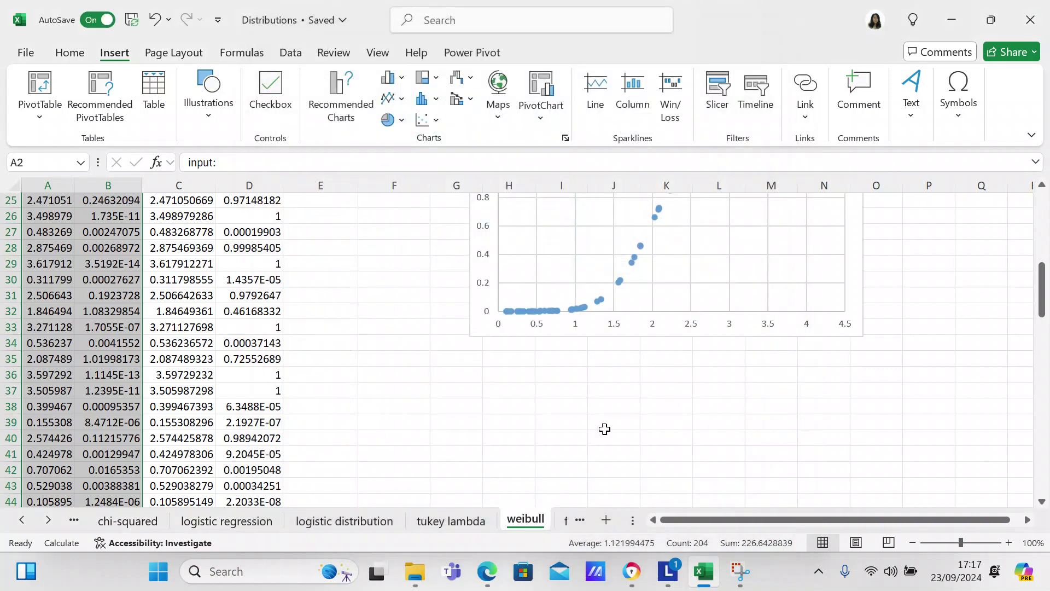
drag(1042, 312, 1042, 213)
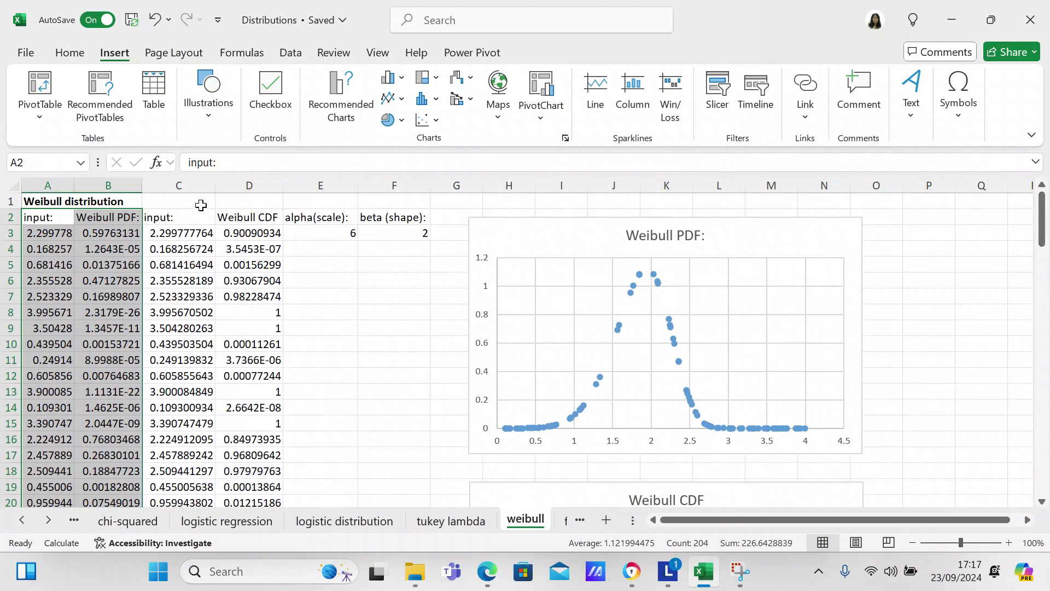
click(162, 217)
key(shift+Right)
key(shift+Down)
key(shift+Down)
key(shift+Down)
key(shift+Down)
key(shift+Down)
key(shift+Down)
key(shift+Down)
key(shift+Down)
key(shift+Down)
key(shift+Down)
key(shift+Down)
key(shift+Down)
key(shift+Down)
key(shift+Down)
key(shift+Down)
key(shift+Down)
key(shift+Down)
key(shift+Down)
key(shift+Down)
key(shift+Down)
key(shift+Down)
key(shift+Down)
key(shift+Down)
key(shift+Down)
key(shift+Down)
key(shift+Down)
key(shift+Down)
key(shift+Down)
key(shift+Down)
key(shift+Down)
key(shift+Down)
key(shift+Down)
key(shift+Down)
key(shift+Down)
key(shift+Down)
key(shift+Down)
key(shift+Down)
key(shift+Down)
key(shift+Down)
key(shift+Down)
key(shift+Down)
key(shift+Down)
key(shift+Down)
key(shift+Down)
key(shift+Down)
key(shift+Down)
key(shift+Down)
key(shift+Down)
key(shift+Down)
key(shift+Down)
key(shift+Down)
key(shift+Down)
key(shift+Down)
key(shift+Down)
key(shift+Down)
key(shift+Down)
key(shift+Down)
key(shift+Down)
key(shift+Down)
key(shift+Down)
key(shift+Up)
key(shift+Up)
key(shift+Up)
key(shift+Up)
key(shift+Up)
key(shift+Up)
key(shift+Up)
key(shift+Up)
key(shift+Up)
key(shift+Up)
key(shift+Up)
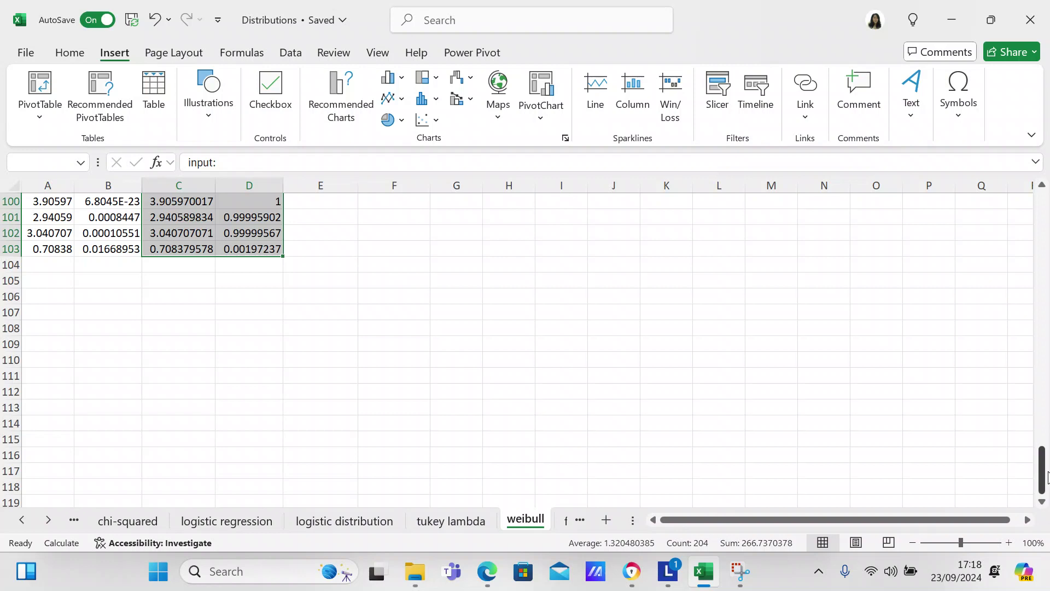
scroll(1047, 476, right, 1)
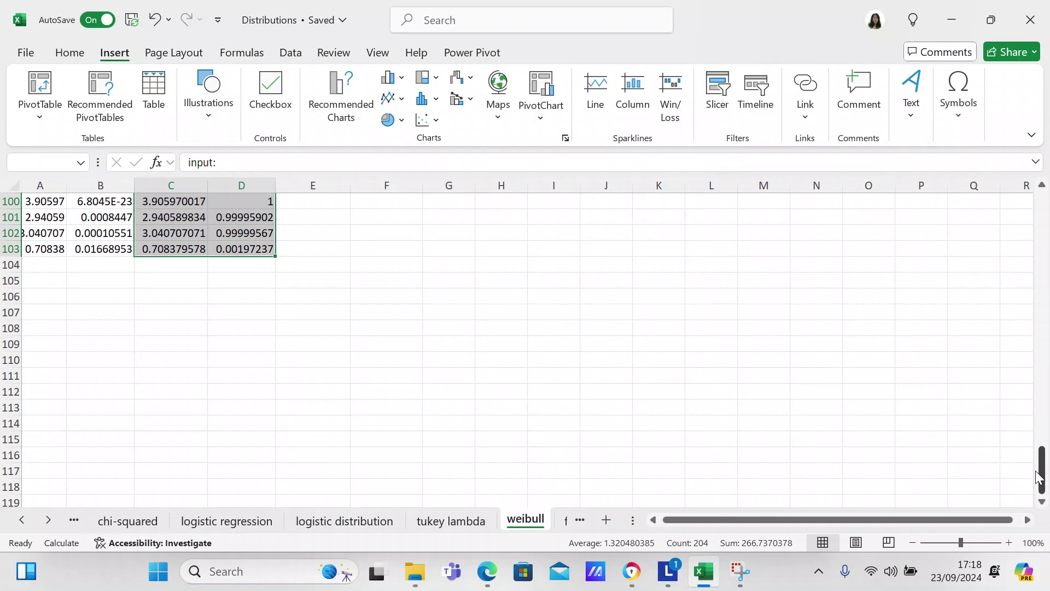
drag(1039, 476, 1040, 303)
Step: Open Recommended Charts for the CDF data and compare scatter, bubble and column types, ending on Histogram
click(324, 87)
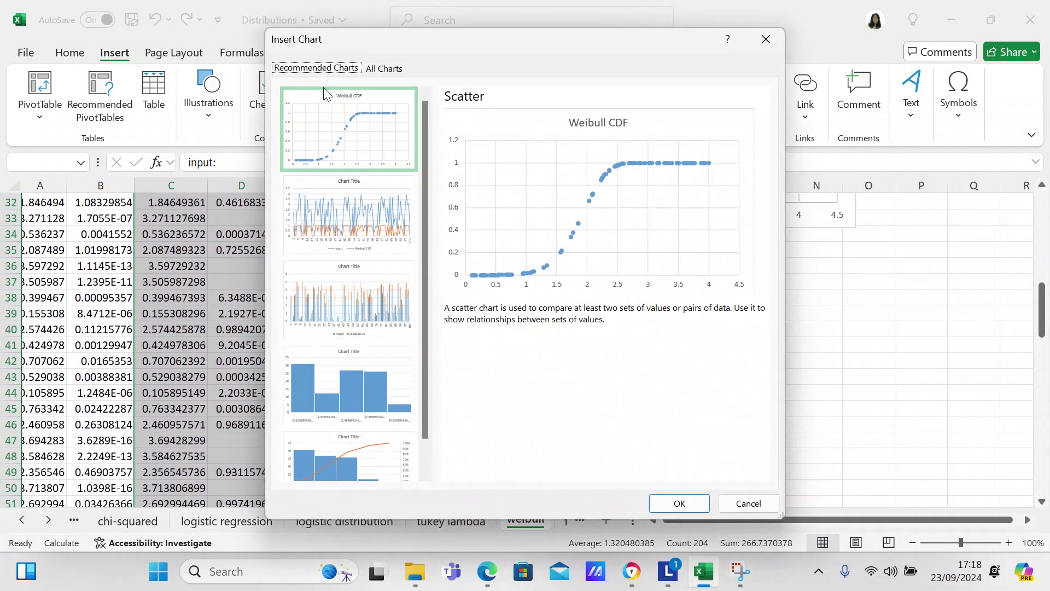
click(376, 70)
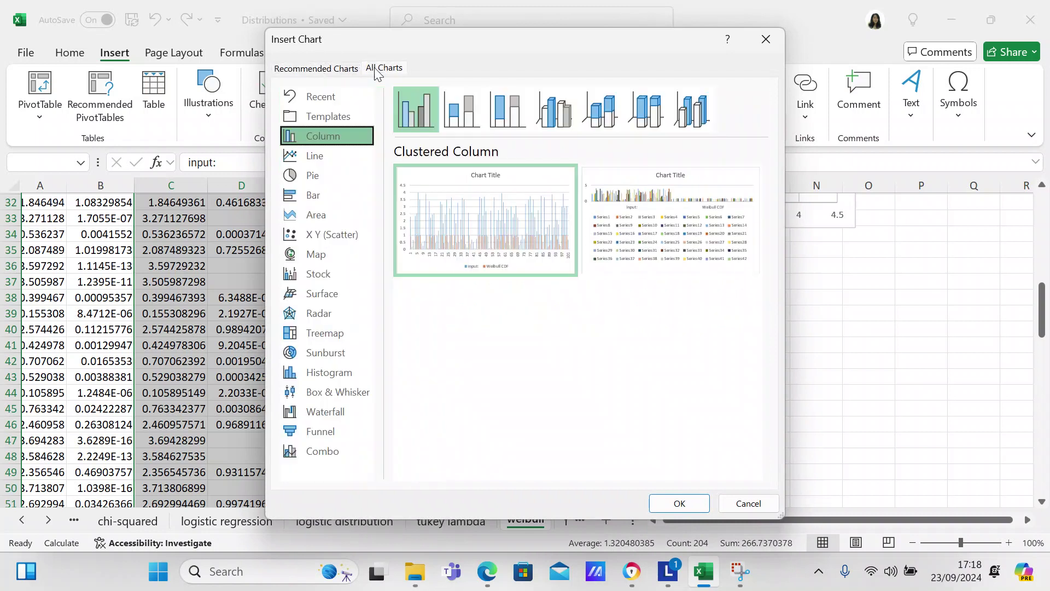
click(347, 234)
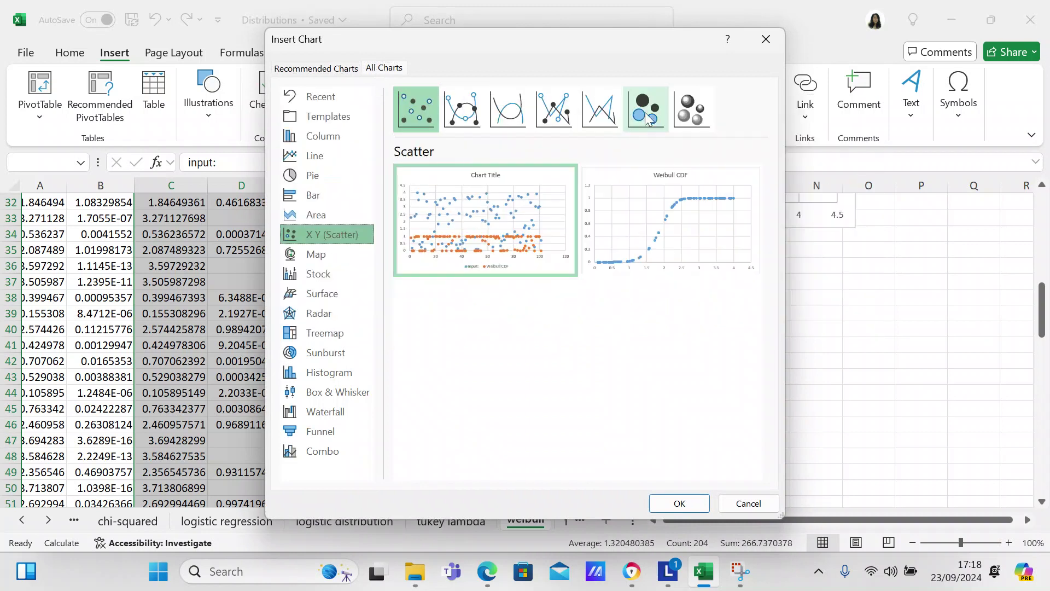
click(685, 110)
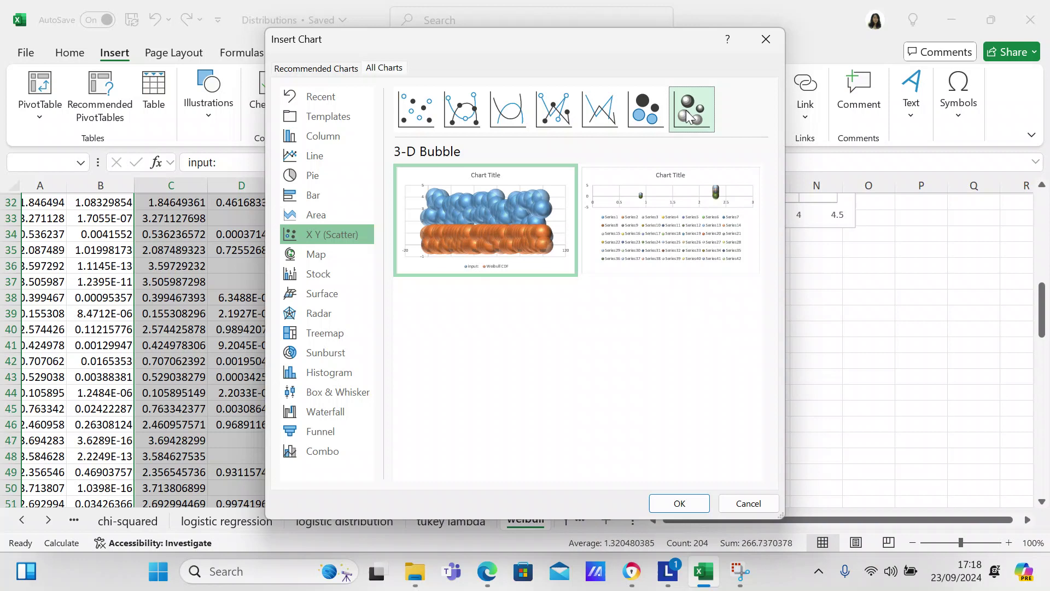
click(652, 117)
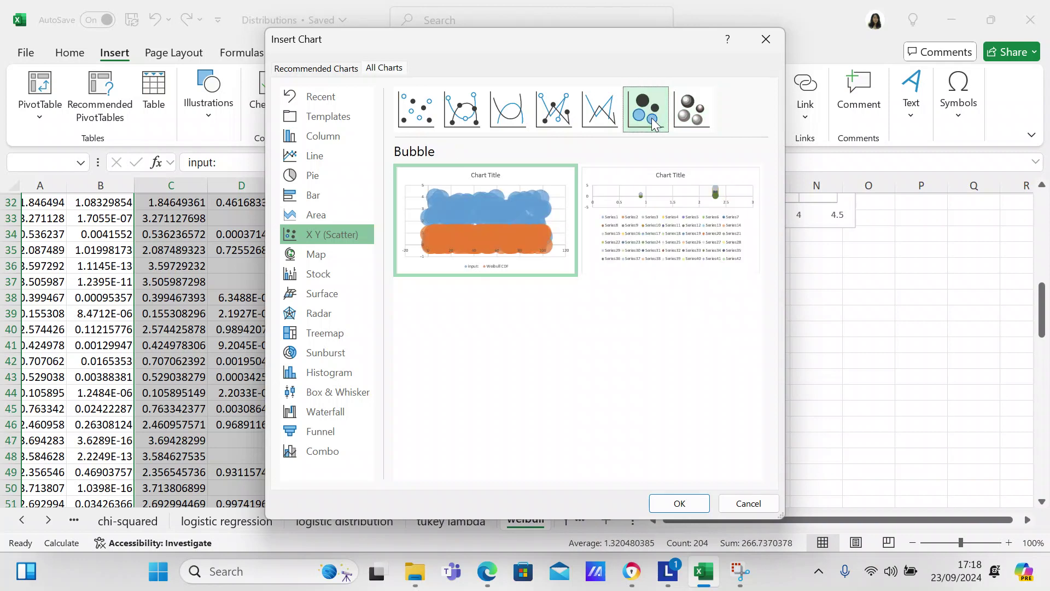
click(416, 112)
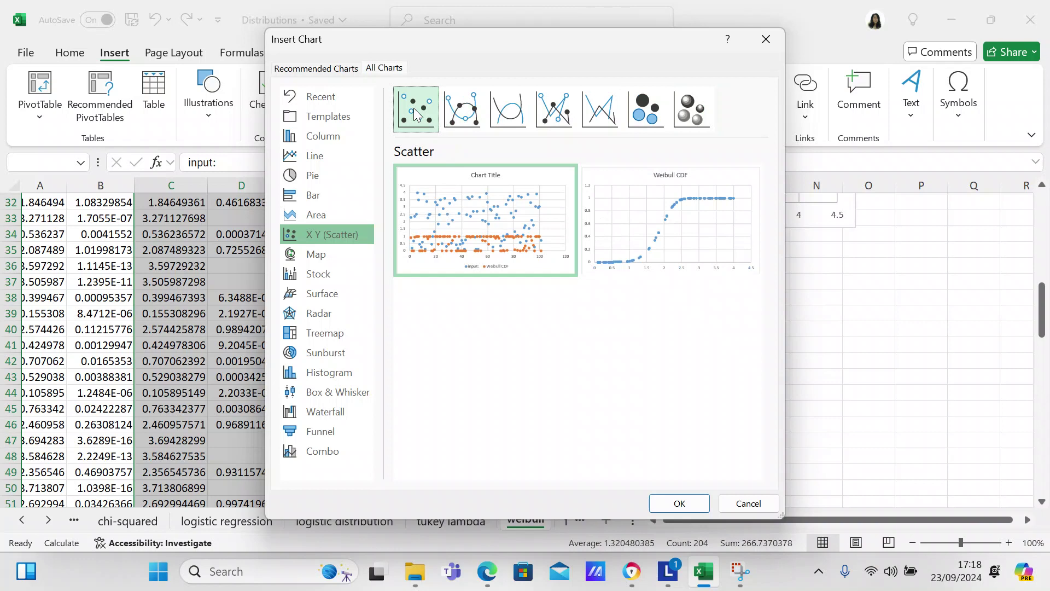
click(310, 136)
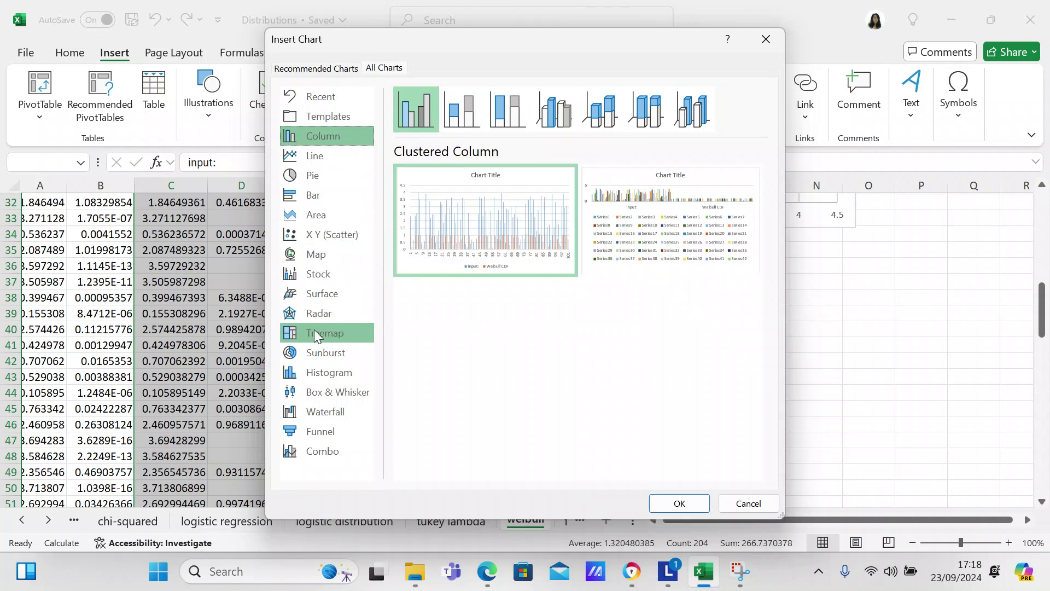
click(338, 373)
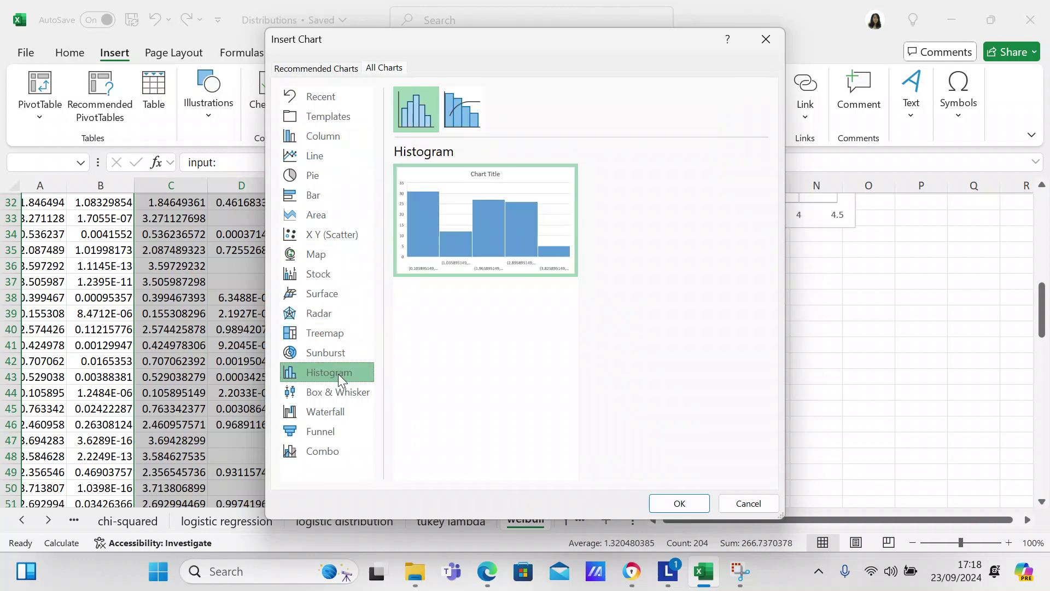
Step: Cancel Insert Chart, clear the CDF selection, and scroll back to row 1, column A
click(733, 500)
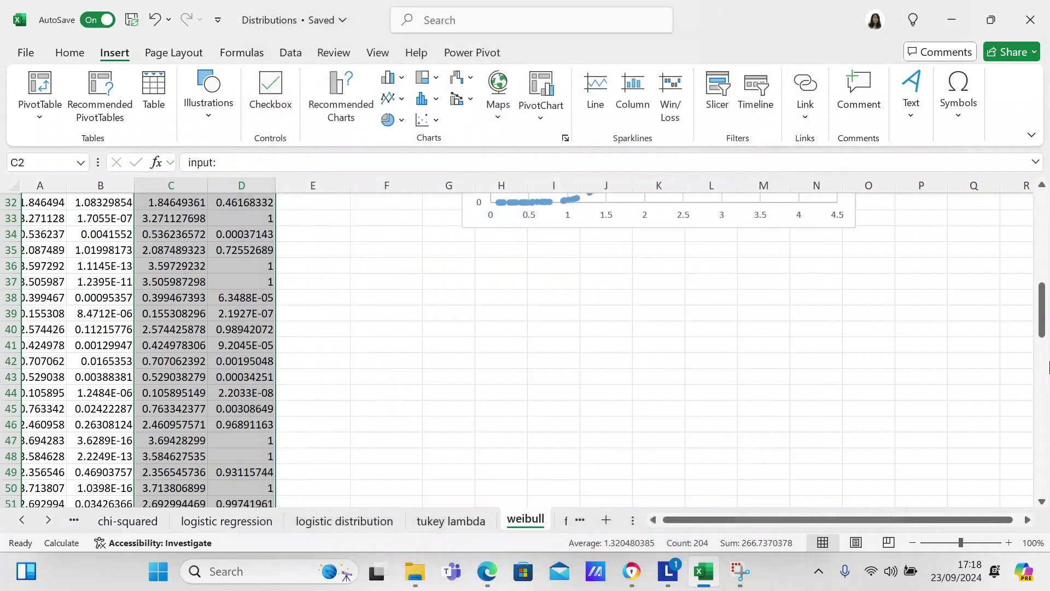
drag(1042, 309, 1046, 234)
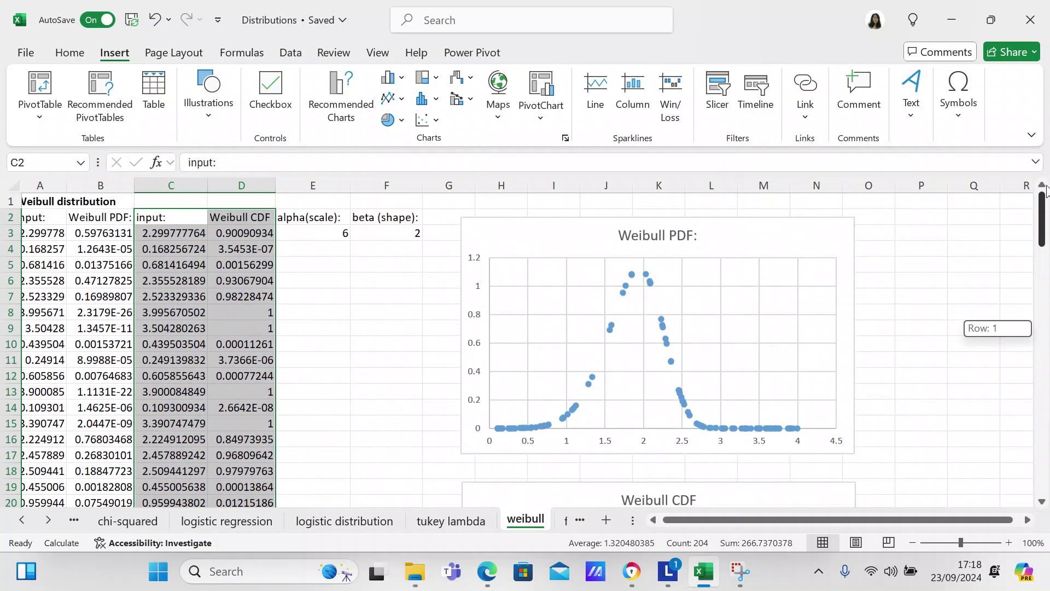
drag(1045, 189, 1039, 158)
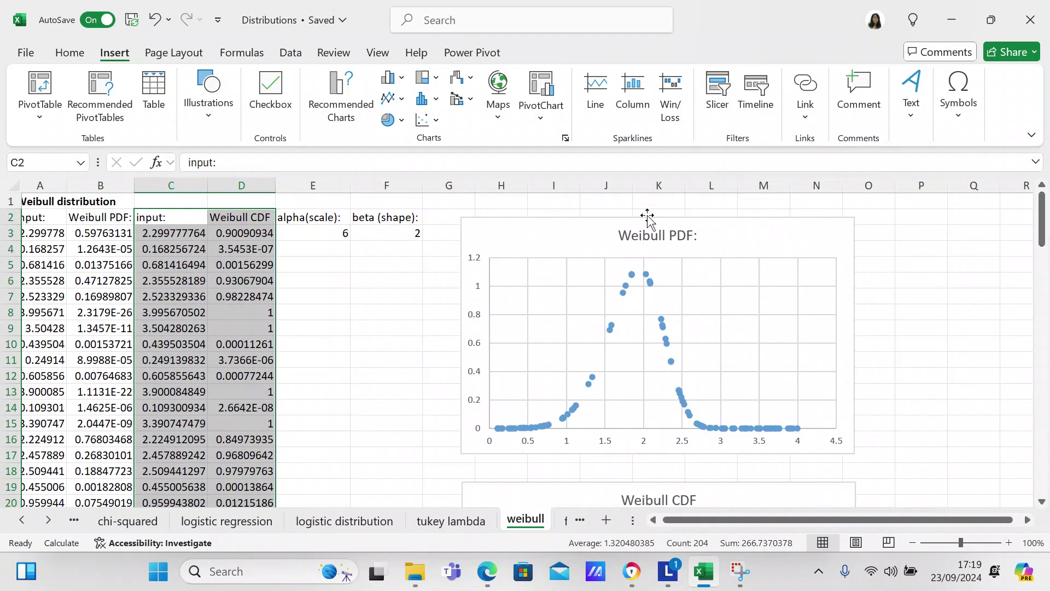
click(348, 295)
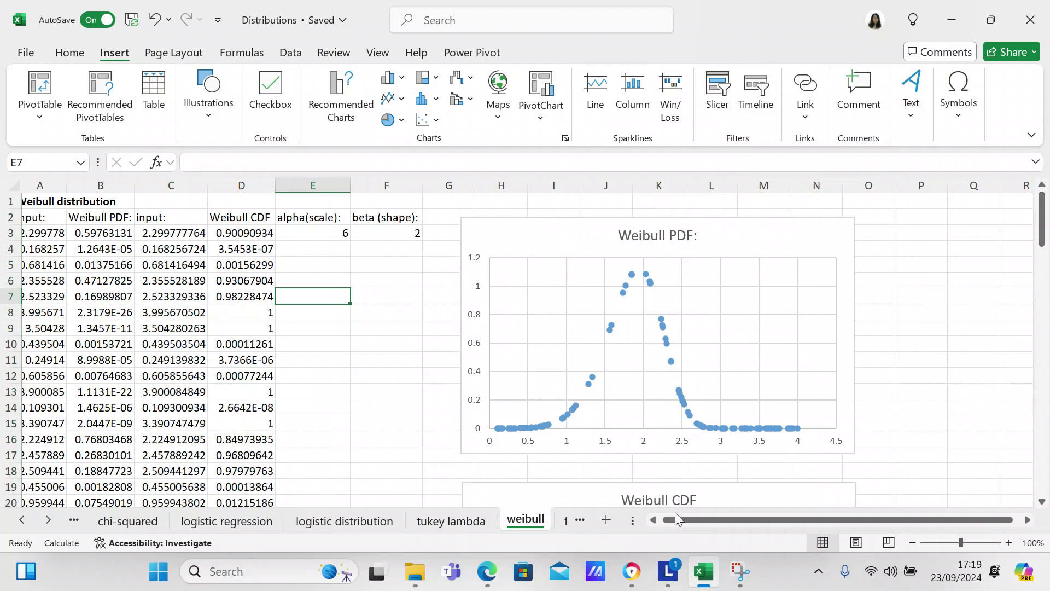
drag(675, 512, 650, 520)
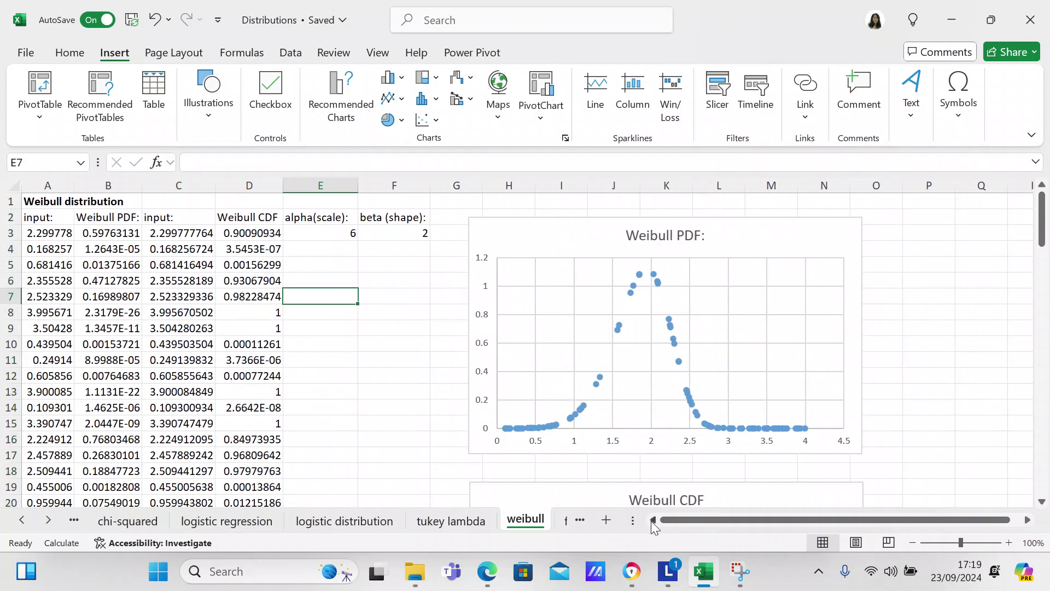